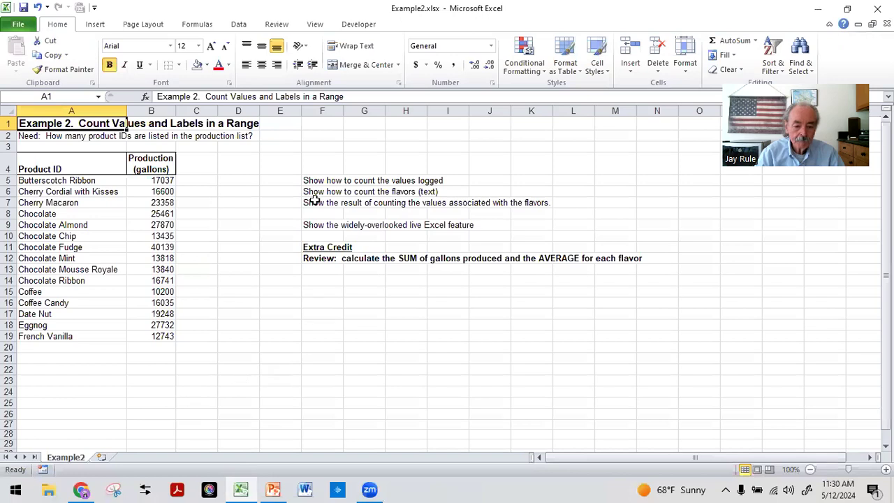
Apply all borders to cell B21, below the production figures.
click(246, 394)
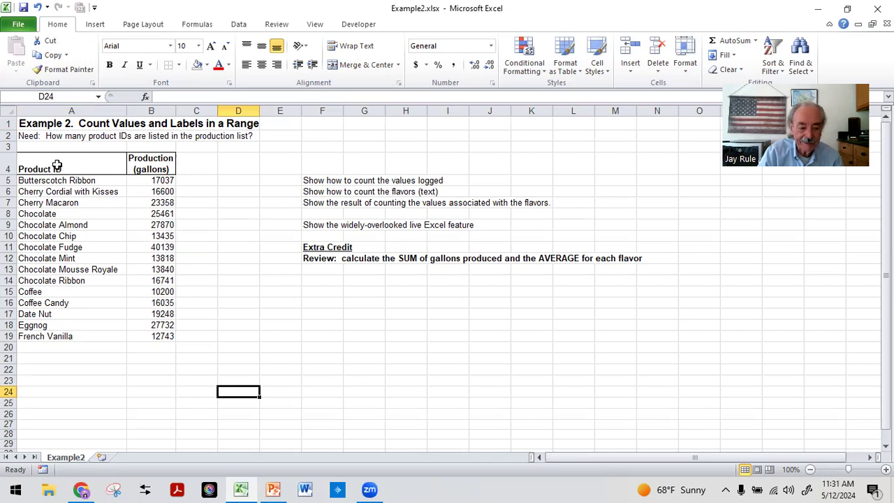
click(148, 357)
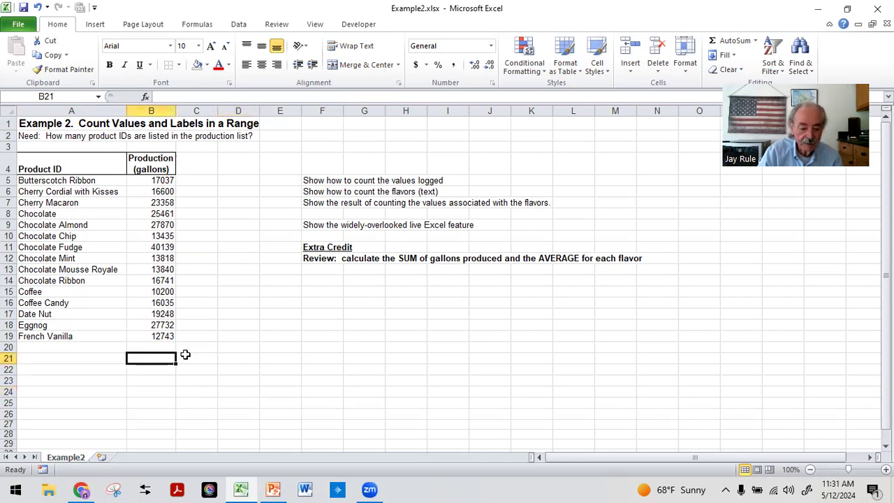
click(179, 64)
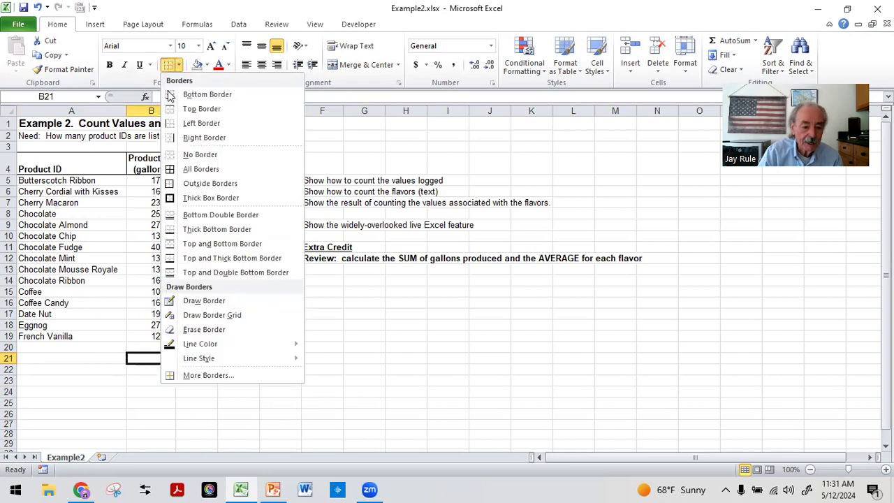
click(173, 169)
Enter the label "Count of gallons logged" in cell C21.
click(196, 358)
text(C)
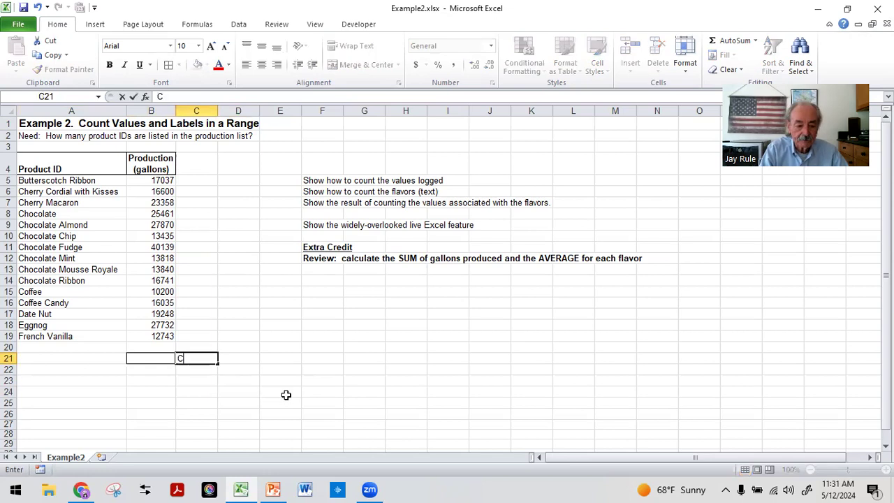
text(ount of gallons logged)
key(Return)
Count the logged production values in B21 with the formula =COUNT(B5:B19), and reselect the cell to check its formula.
key(Up)
key(Left)
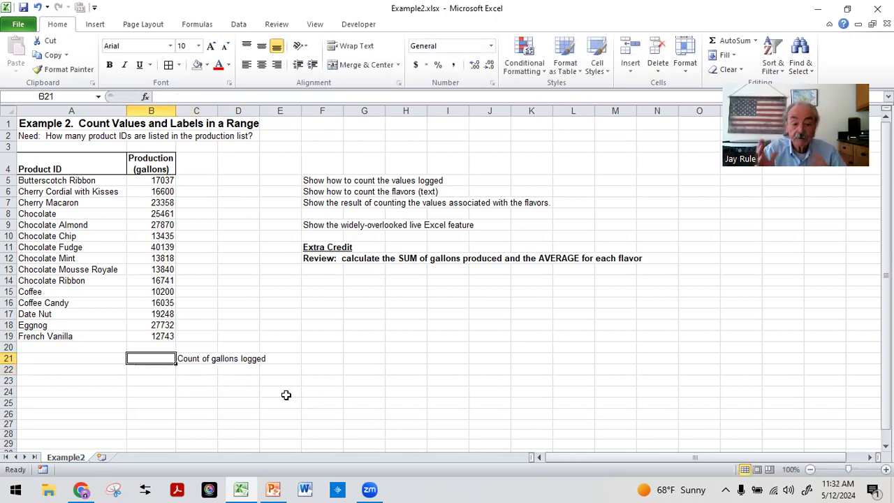
text(=)
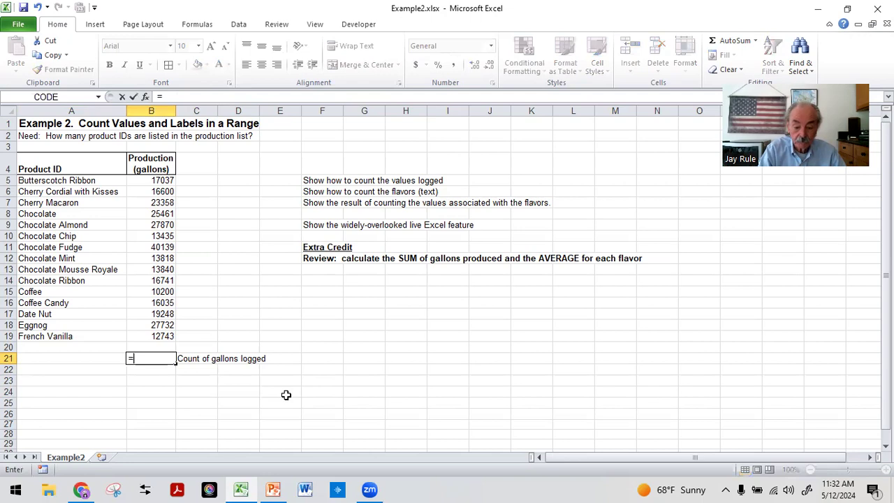
text(count()
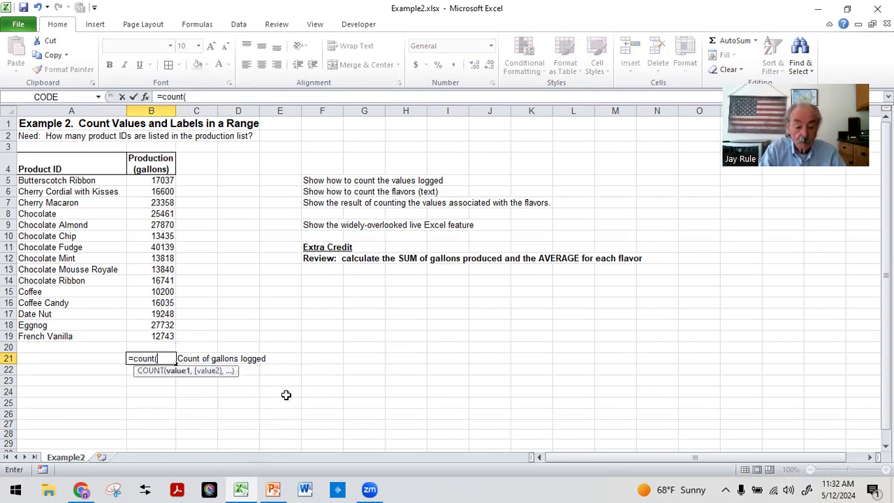
drag(140, 180, 153, 333)
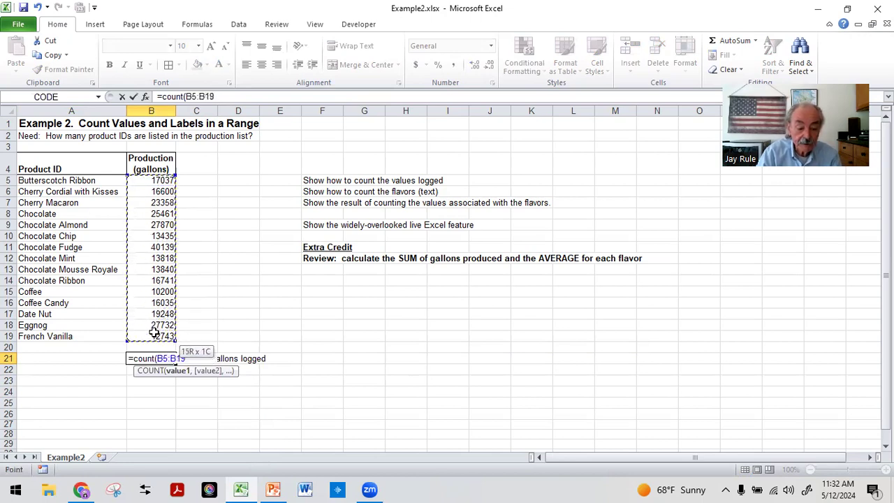
key(Return)
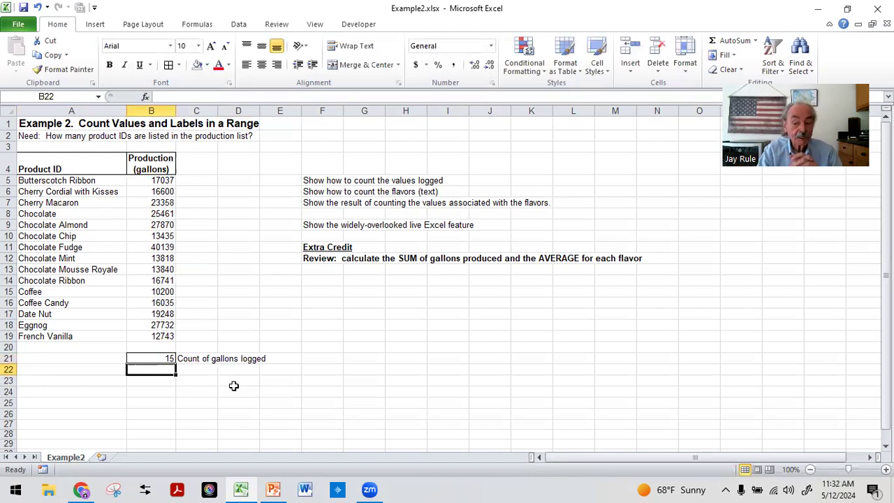
click(146, 359)
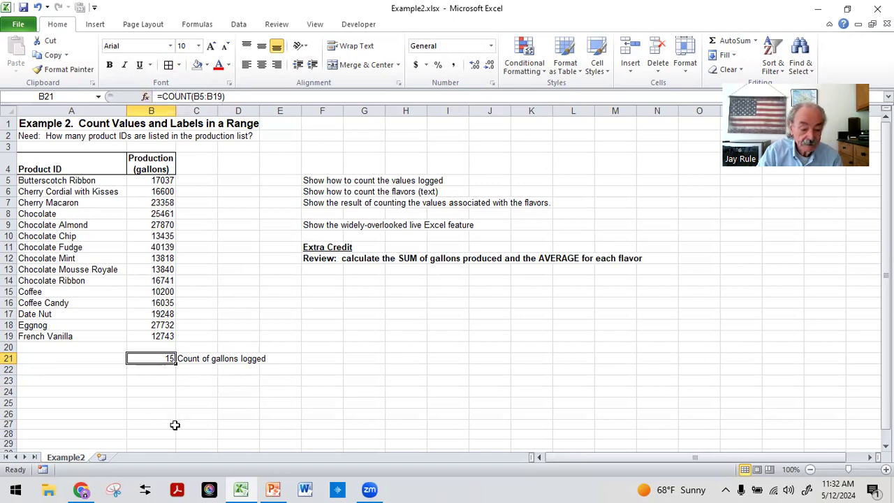
Apply borders to cell A23 and enter the label "Count of values logged in flavors" in B23.
click(83, 379)
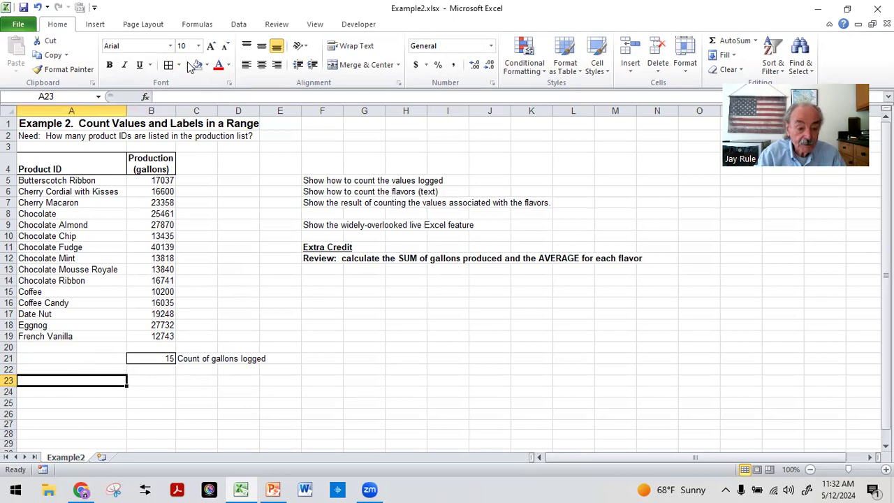
click(153, 382)
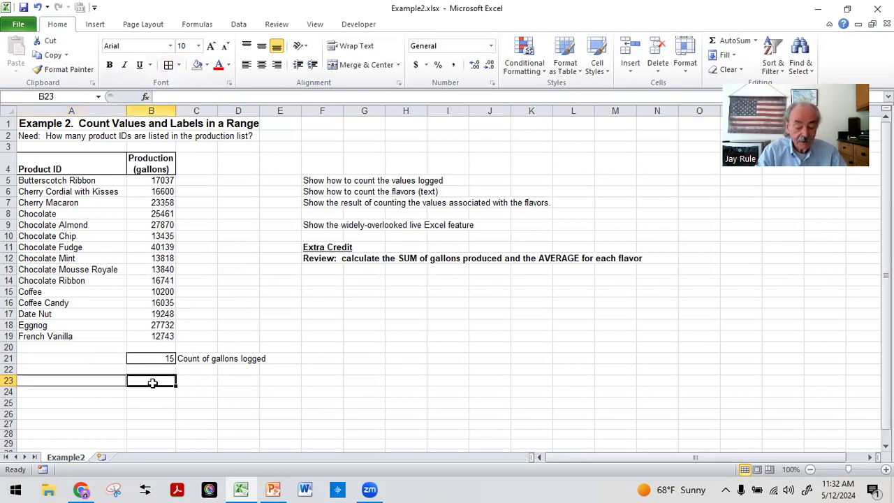
text(C)
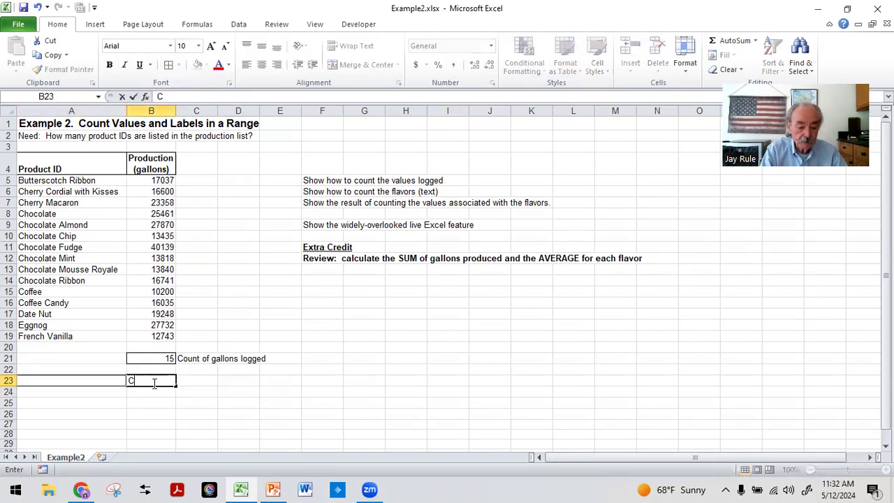
text(ount of val)
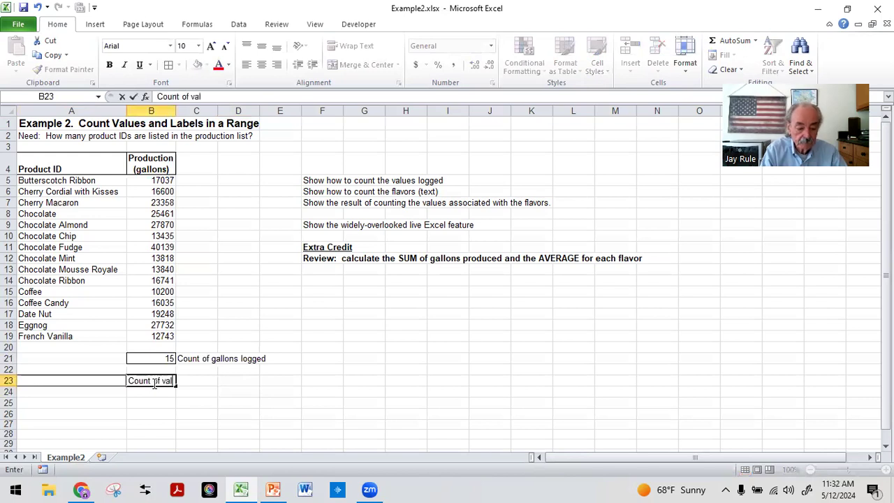
text(ues logged )
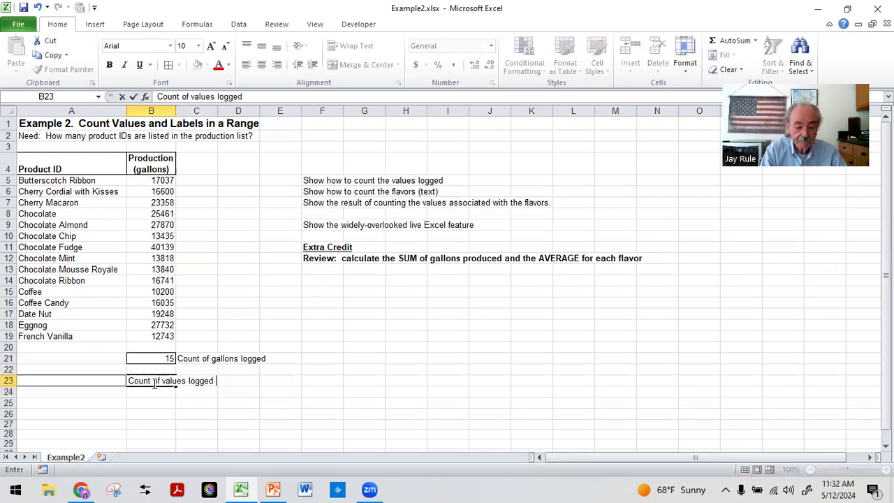
text(in flavore)
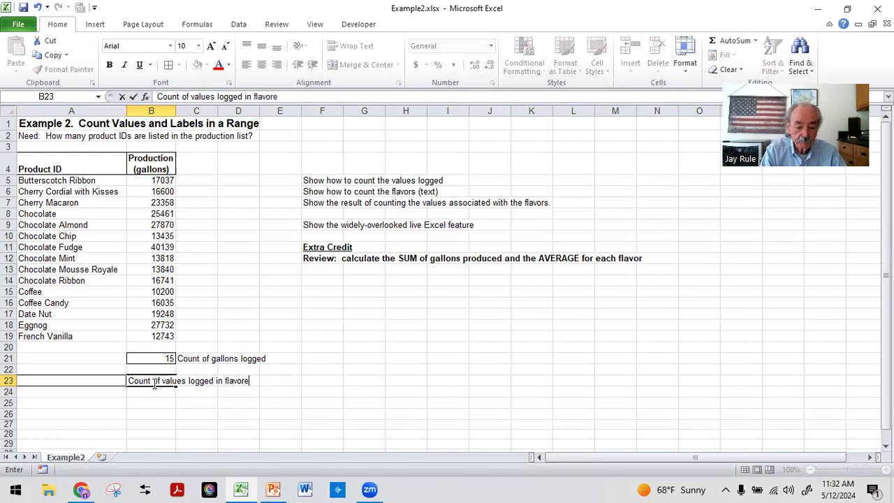
key(BackSpace)
text(s)
key(Return)
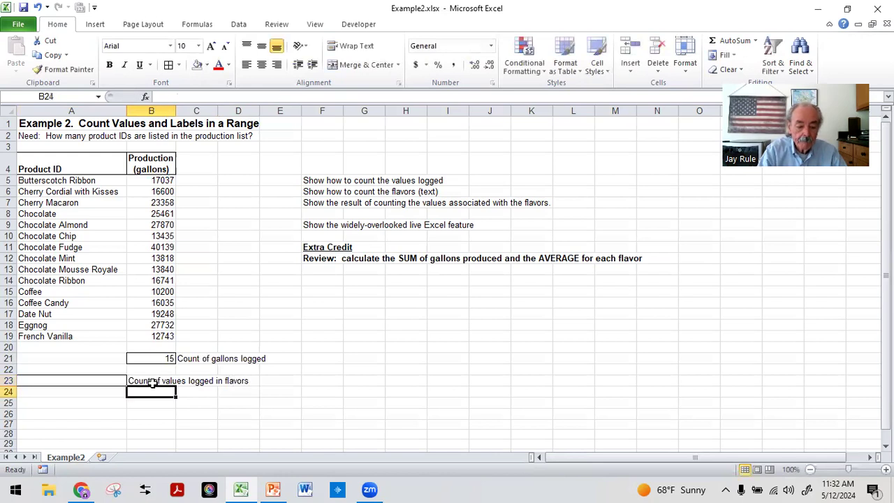
Enter the formula =COUNT(A5:A19) in A23, and review the formula and the product ID range it covers.
key(Up)
key(Left)
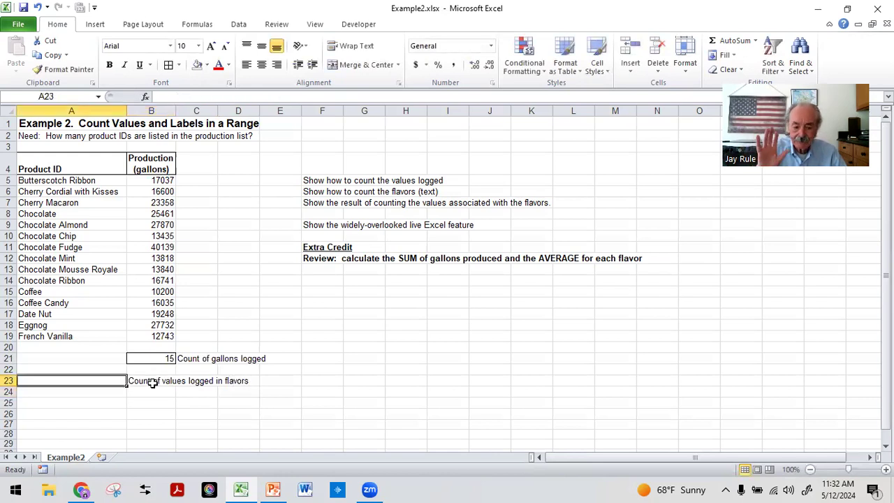
text(=co)
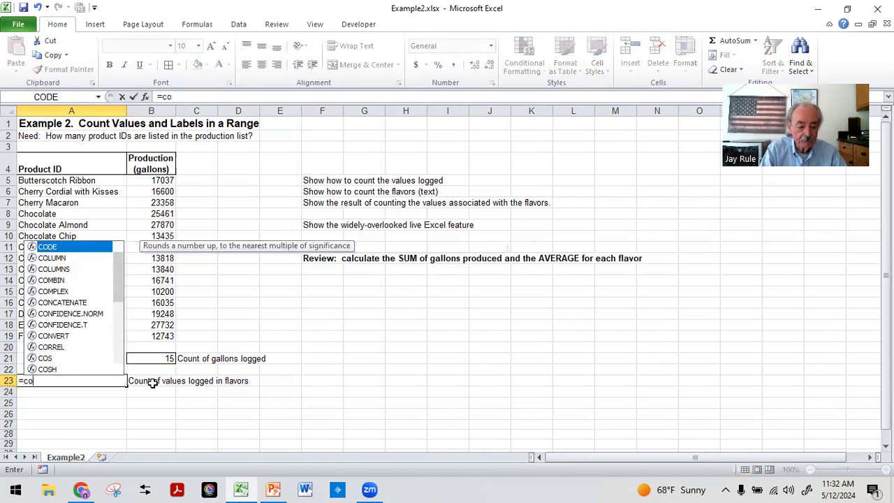
text(unt()
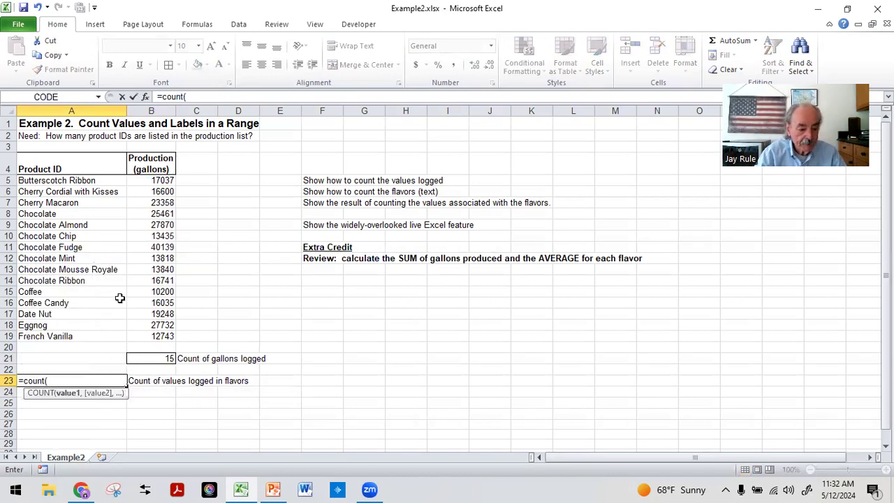
drag(56, 177, 83, 332)
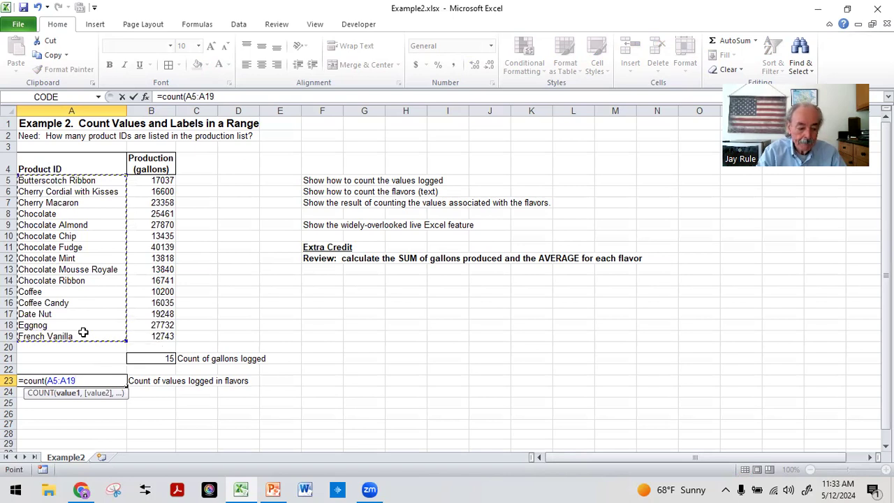
key(Return)
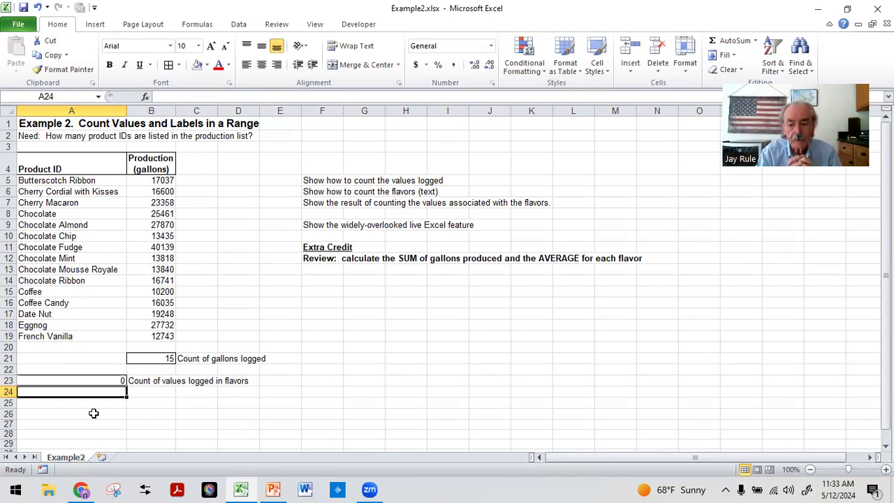
click(45, 380)
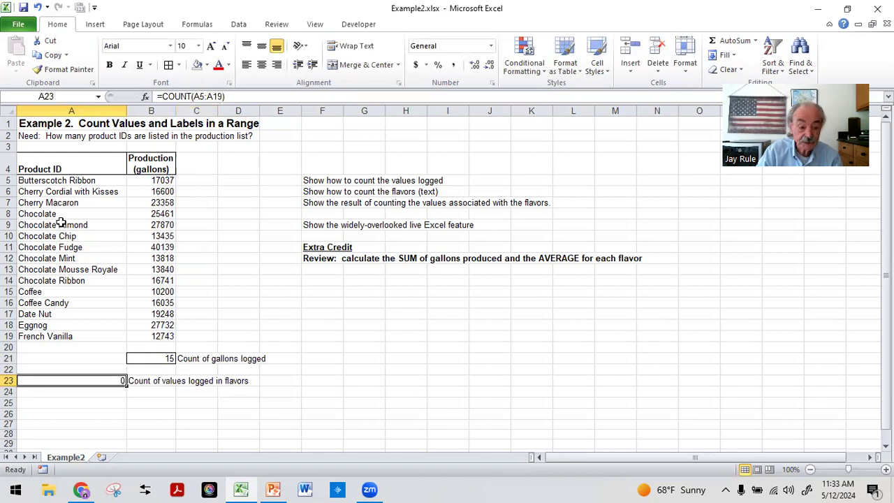
drag(43, 180, 49, 334)
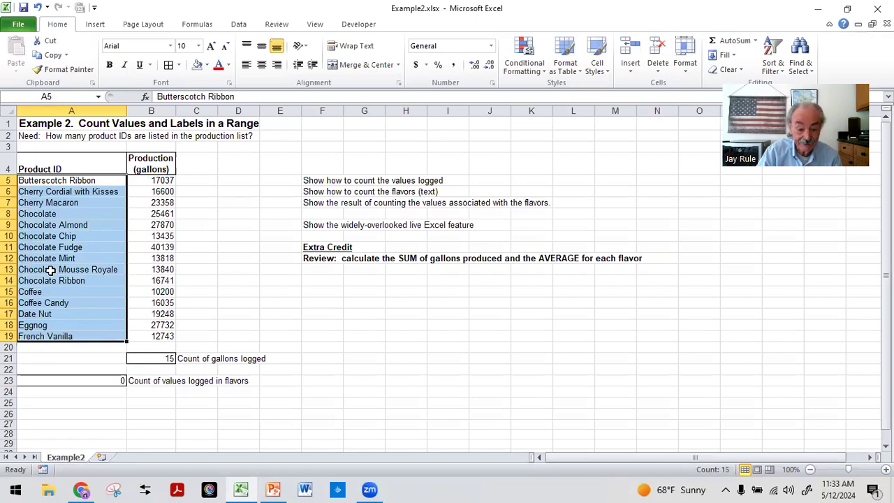
Enter the label "Count of flavors" in cell B24.
click(150, 393)
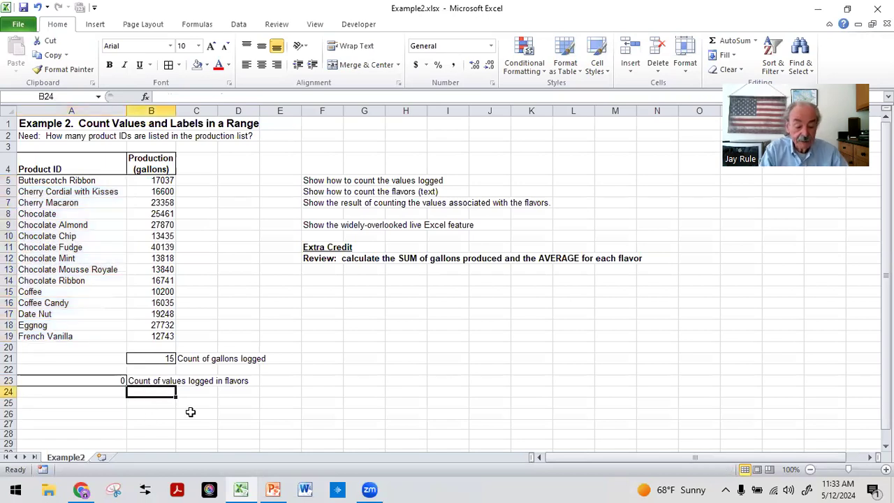
text(Count of )
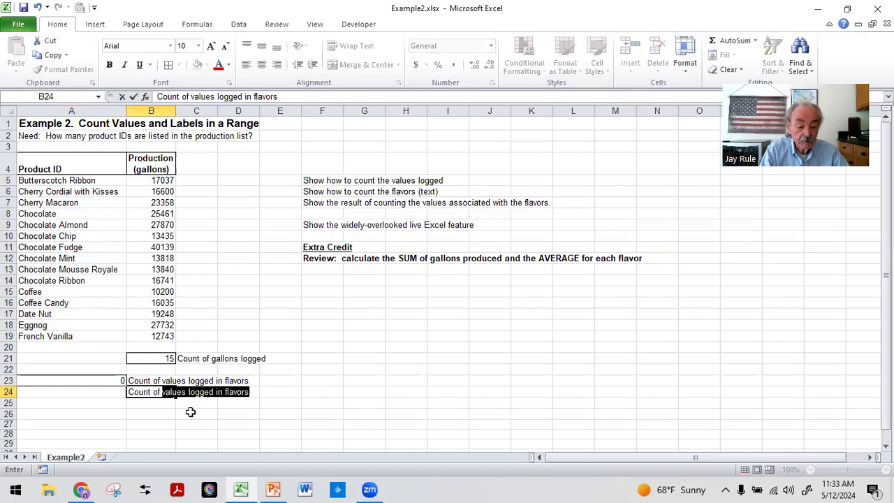
text(flavors)
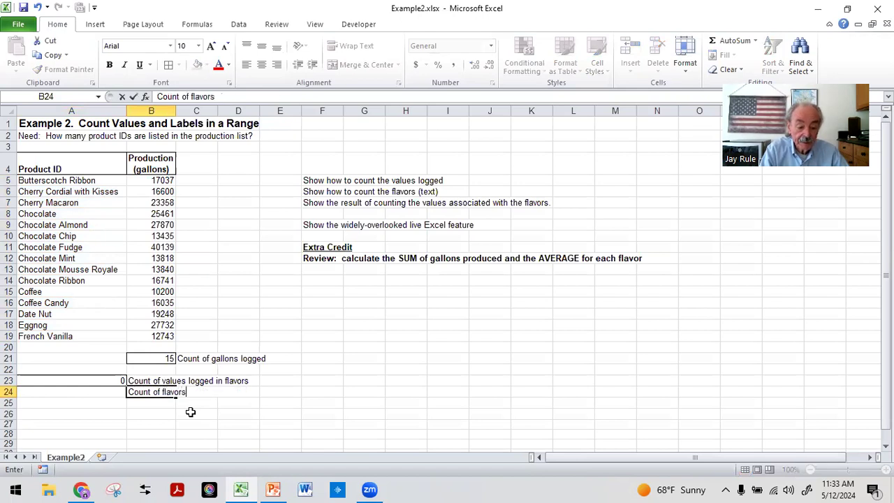
key(Return)
Count the flavor names in A24 with the formula =COUNTA(A5:A19) and apply borders to that cell.
key(Up)
key(Left)
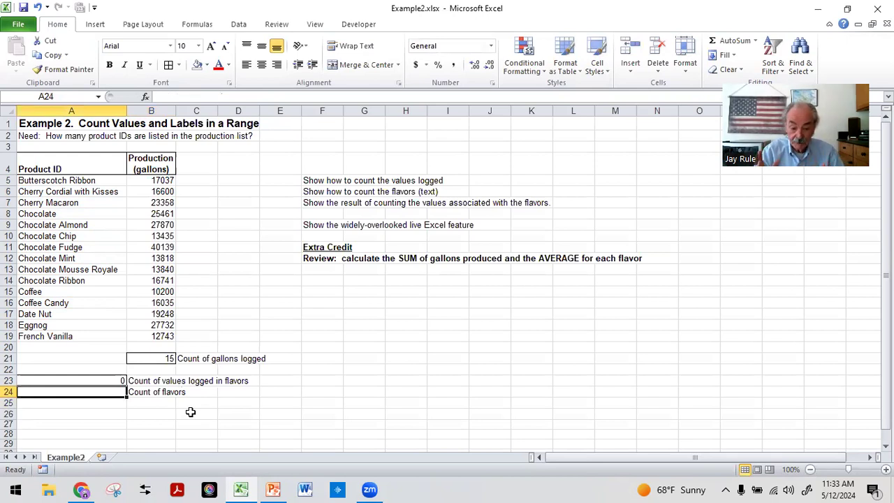
text(=)
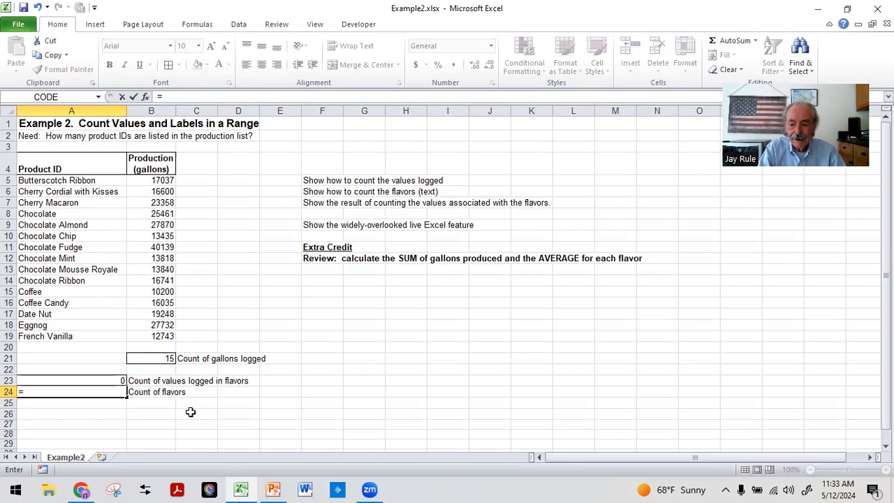
text(c)
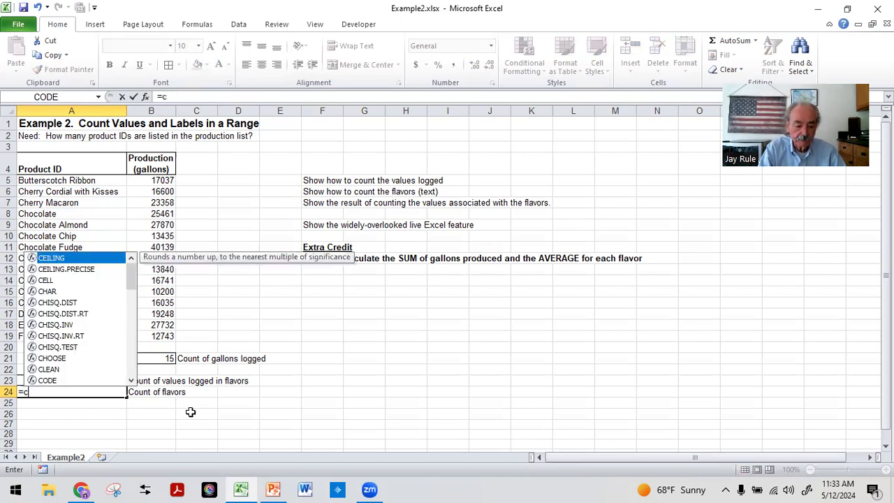
text(ounta()
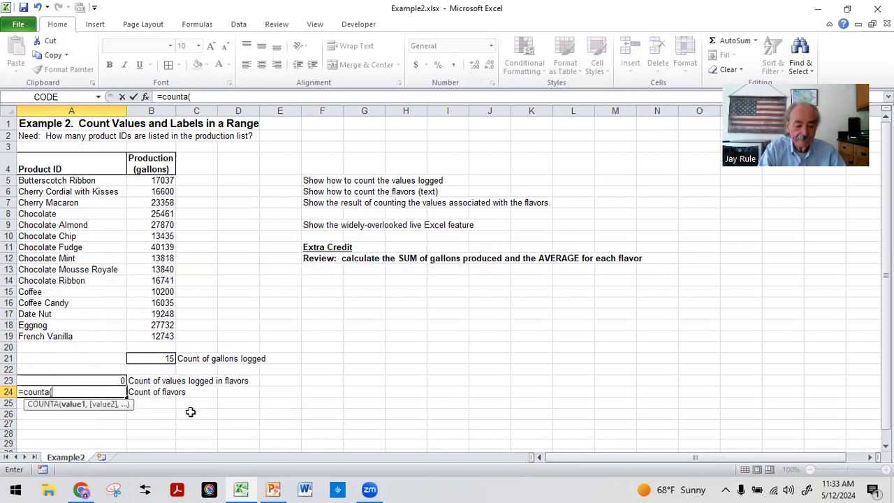
drag(74, 180, 70, 336)
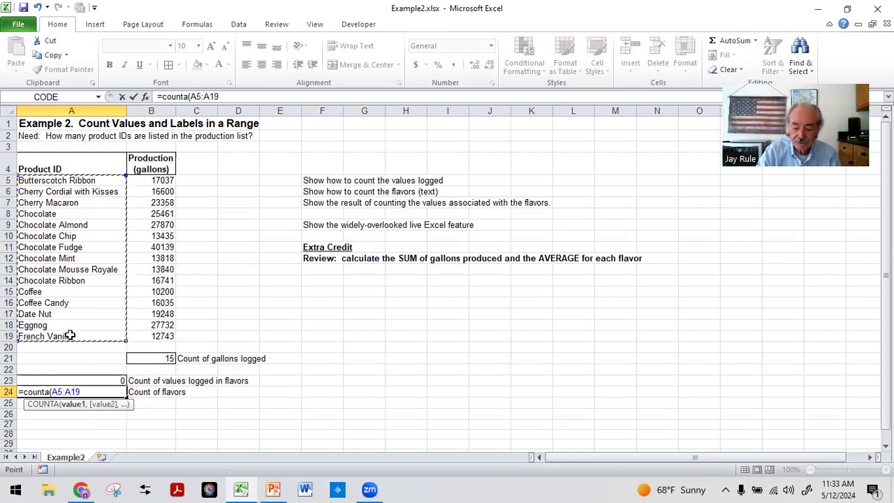
key(Return)
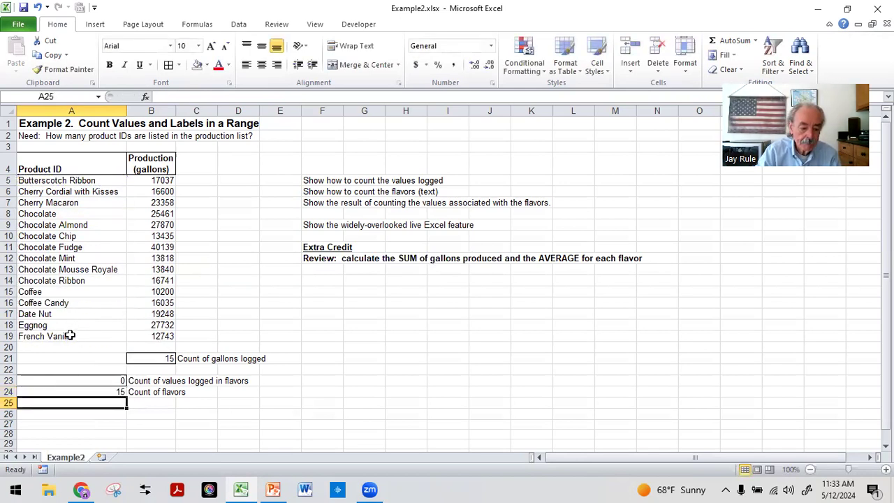
click(68, 392)
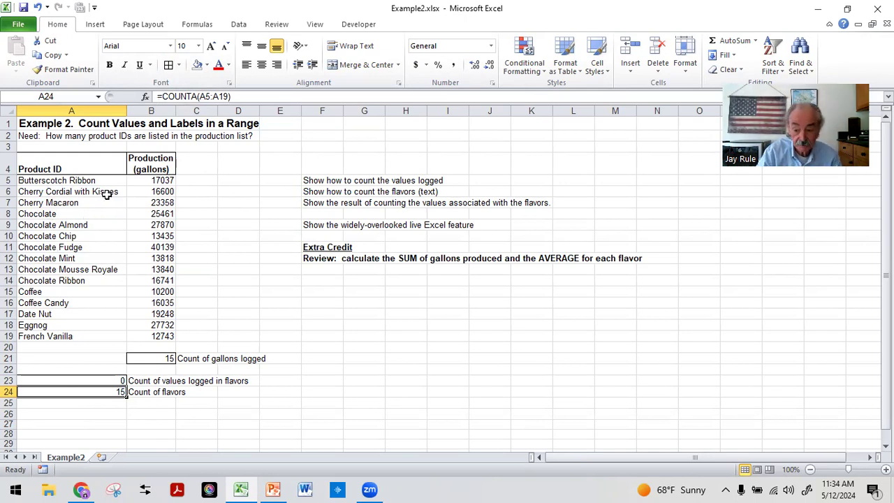
click(155, 413)
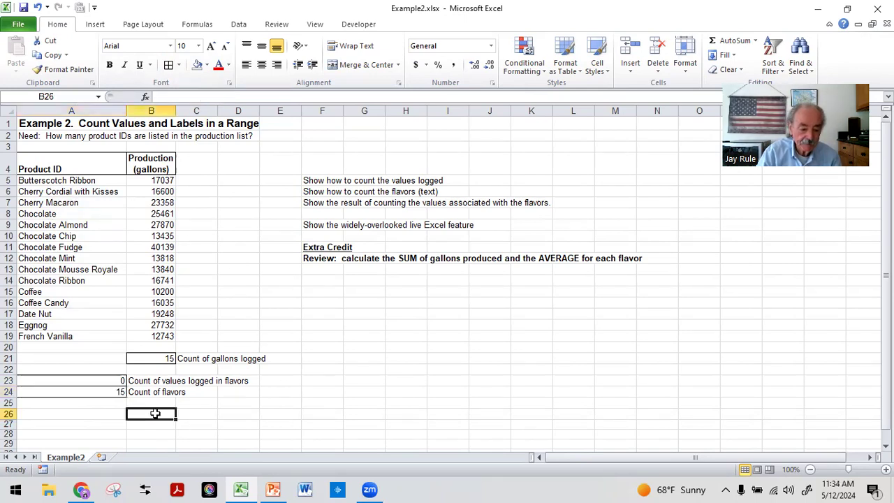
Enter the label "Count of gallons" in cell C26.
click(195, 412)
text(C)
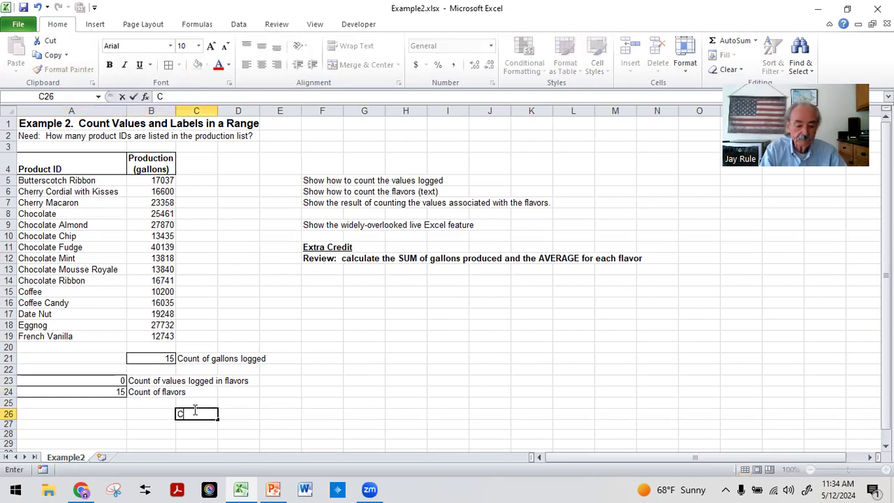
text(ount of gallons)
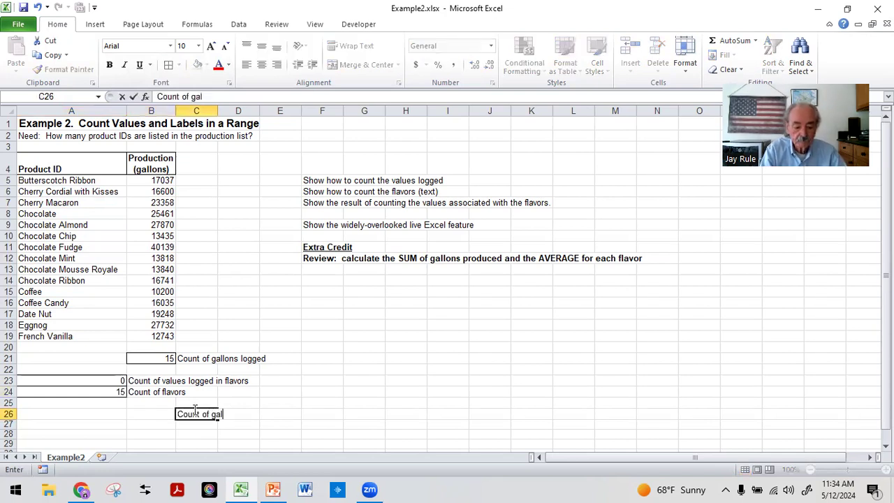
key(Return)
Count the production values in B26 with COUNTA over B5:B19, and review the counted range.
key(Up)
key(Left)
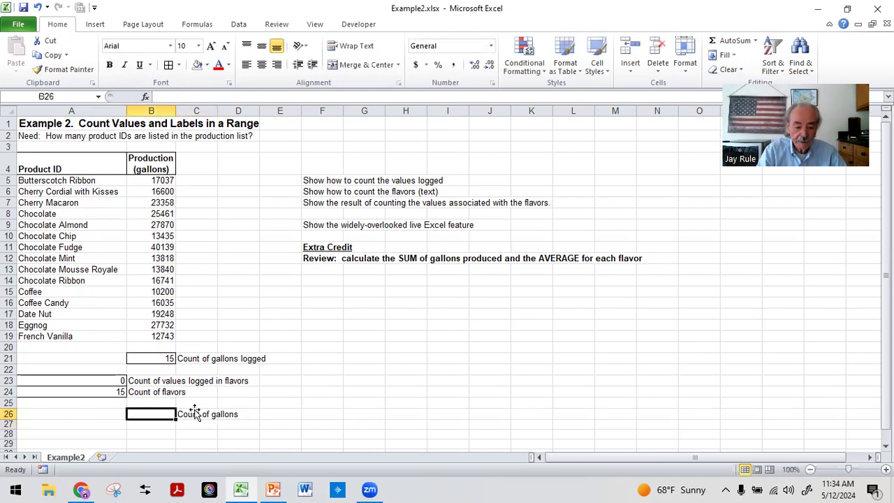
text(=counta()
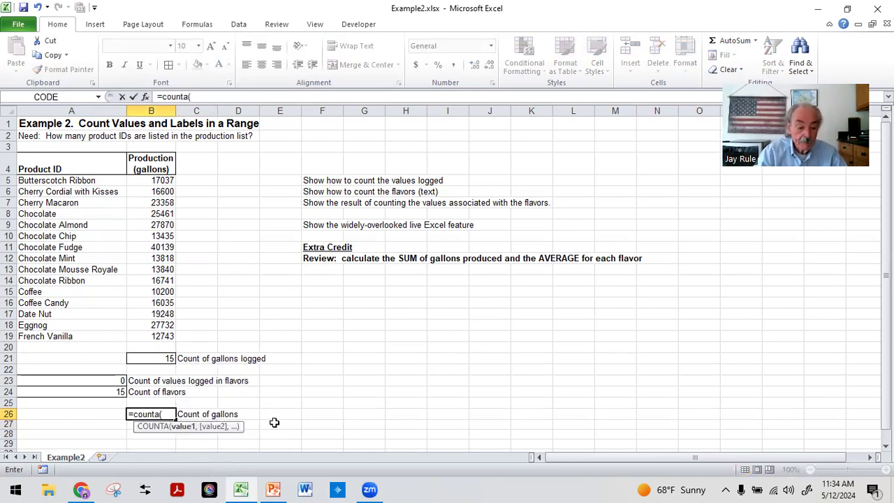
drag(153, 183, 156, 334)
key(Return)
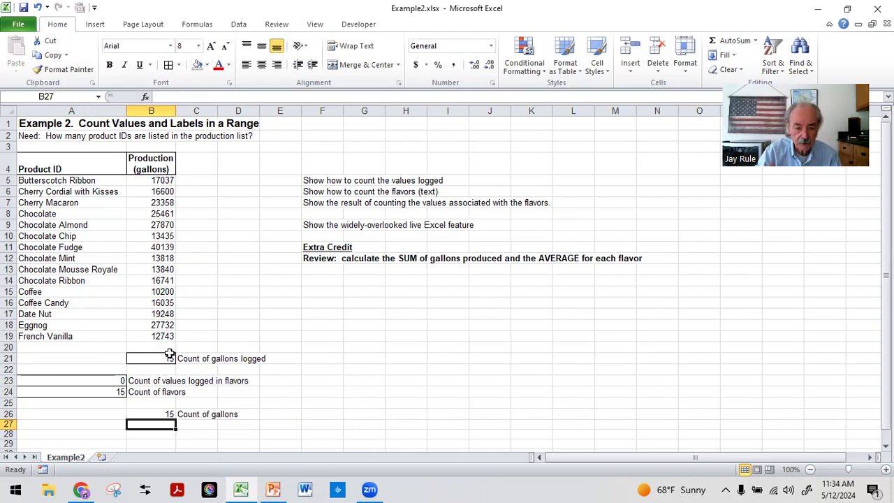
drag(155, 180, 162, 336)
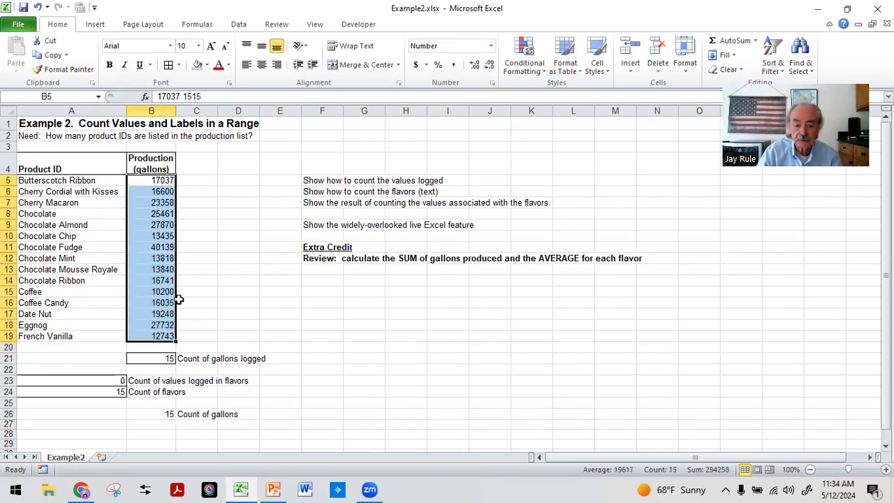
click(195, 248)
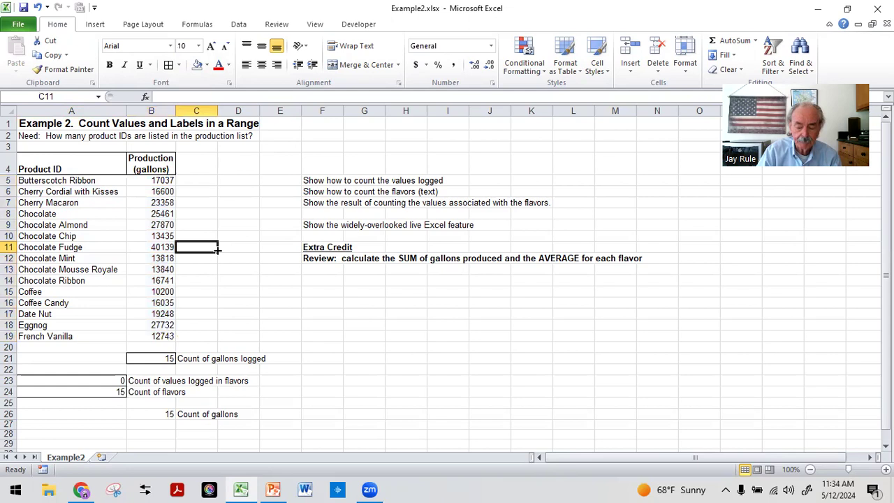
Test the live counts by replacing the Chocolate Mint production value in B12 with "No Data", and undo that entry.
click(145, 258)
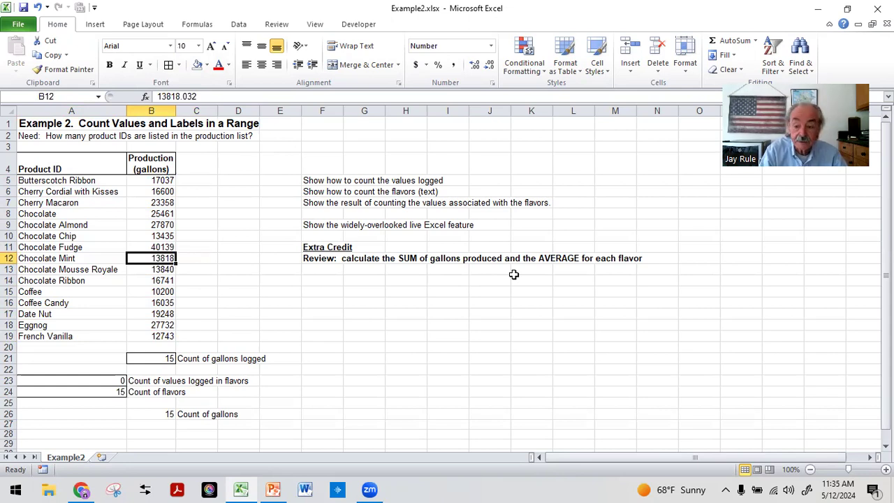
text(No)
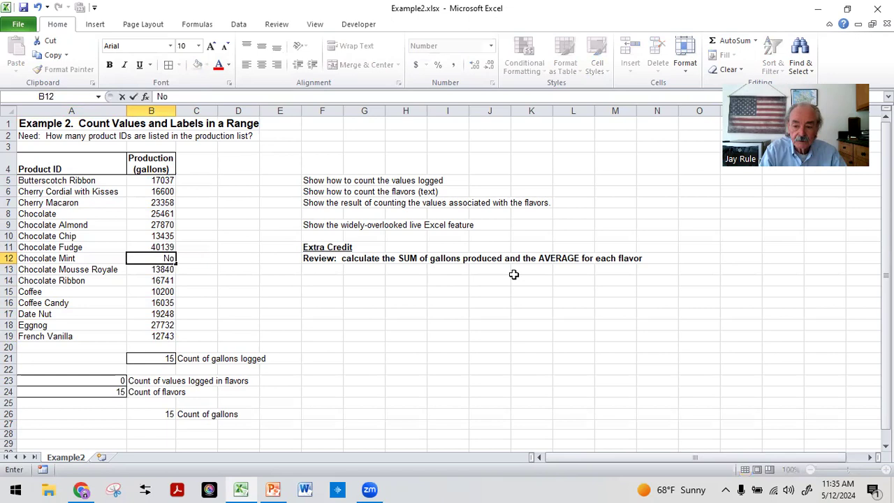
text( Data)
key(Return)
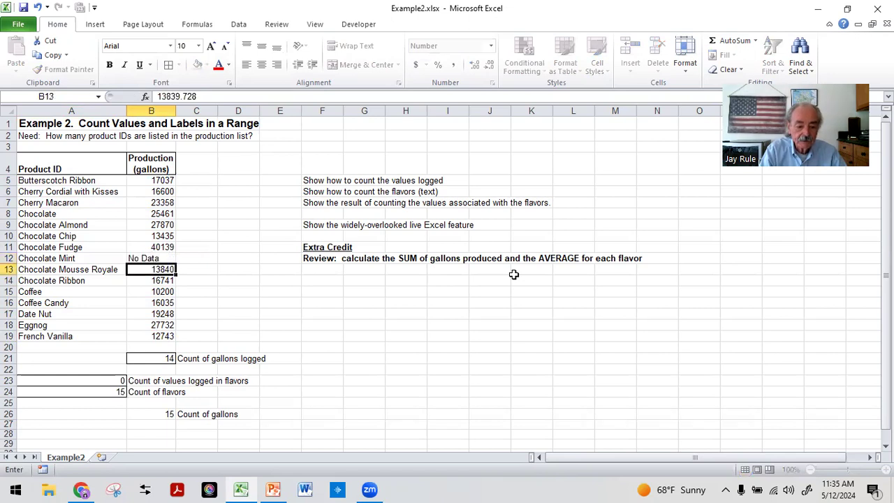
click(388, 401)
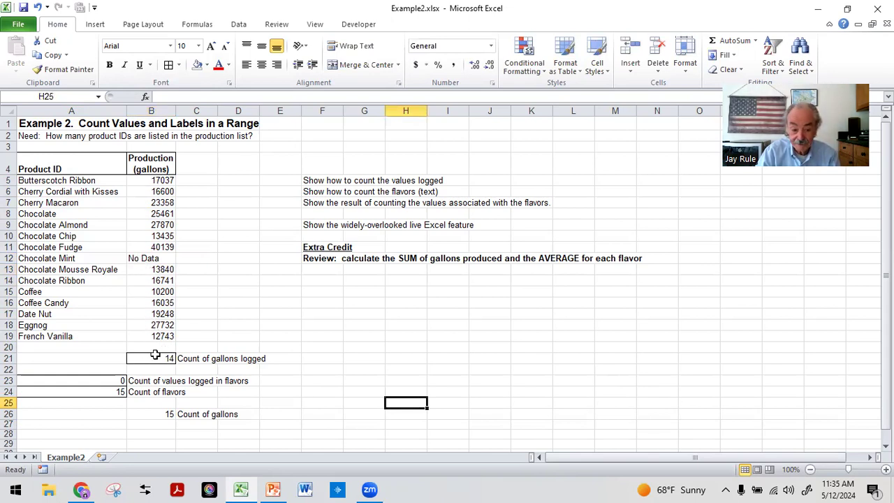
click(140, 258)
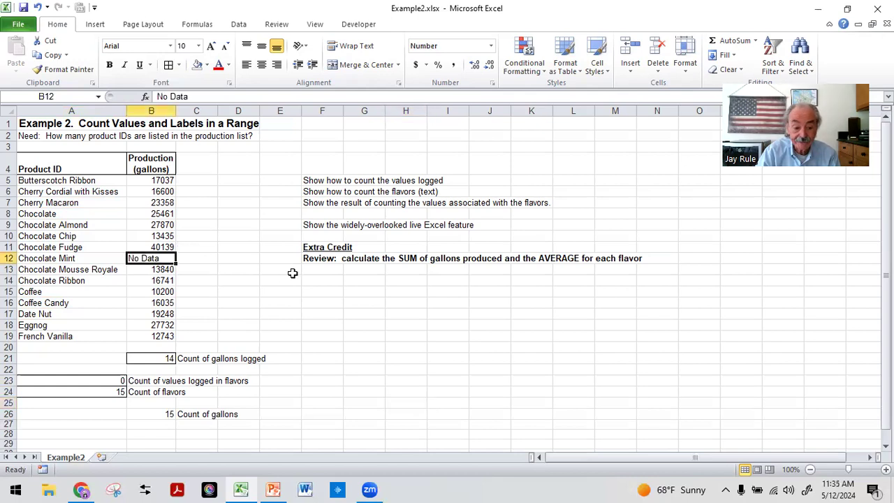
click(37, 7)
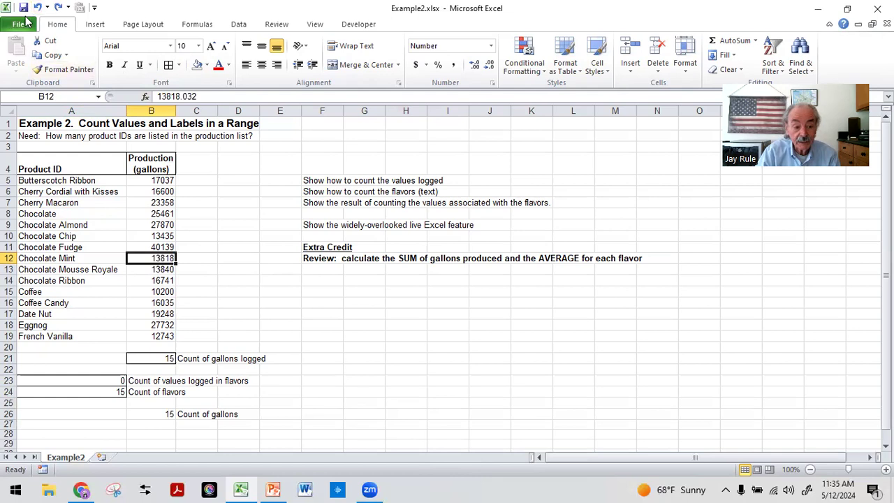
Select the production values B5:B19 and examine their live average, count and sum.
click(337, 400)
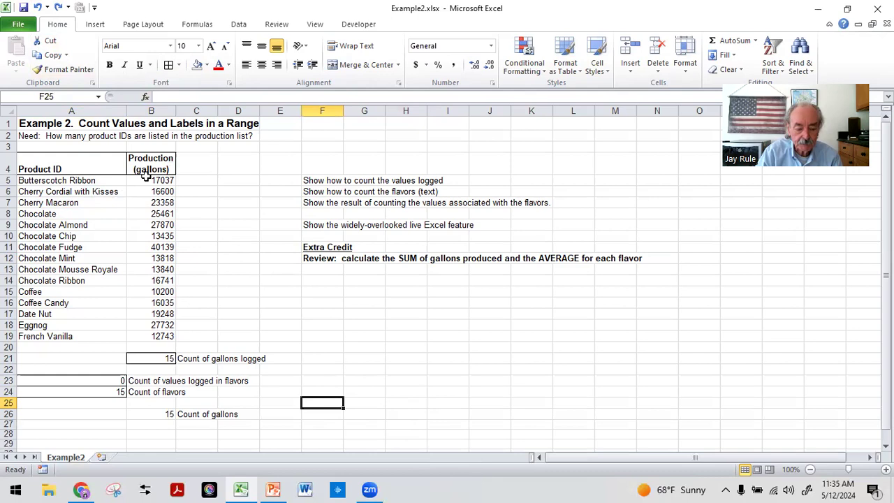
drag(143, 183, 151, 336)
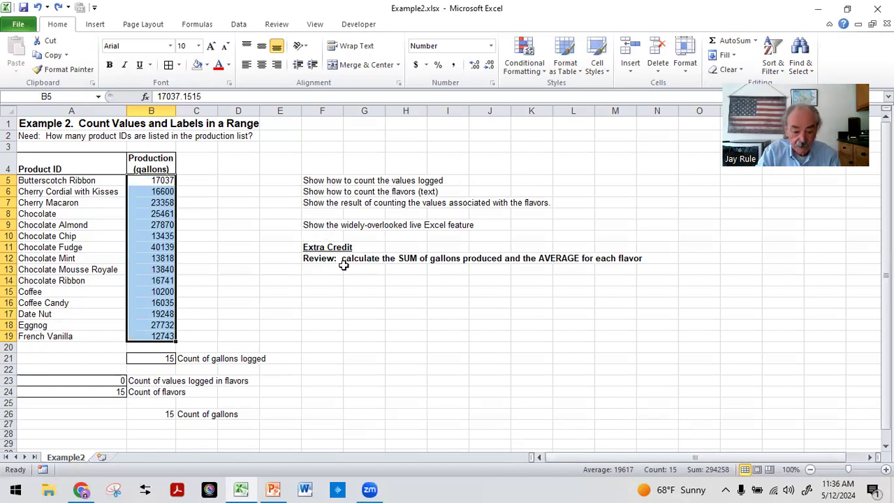
Enter the label "Sum of gallons produced" in cell C28.
click(184, 433)
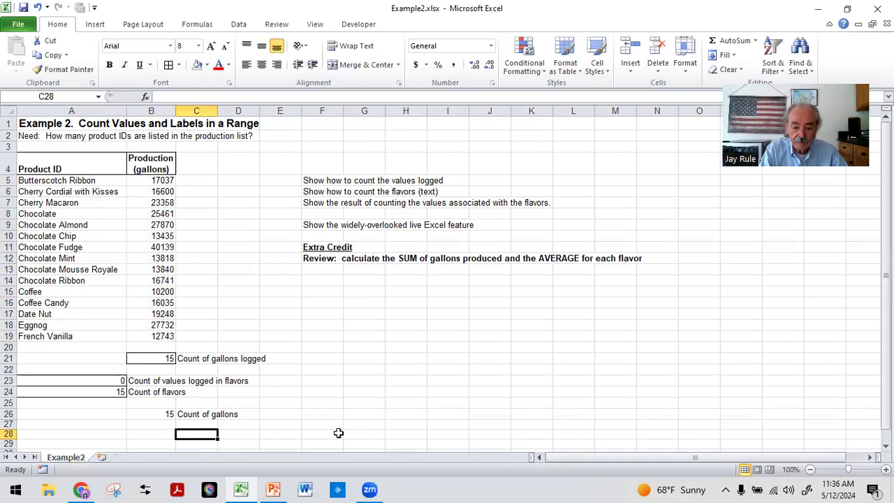
text(Sum)
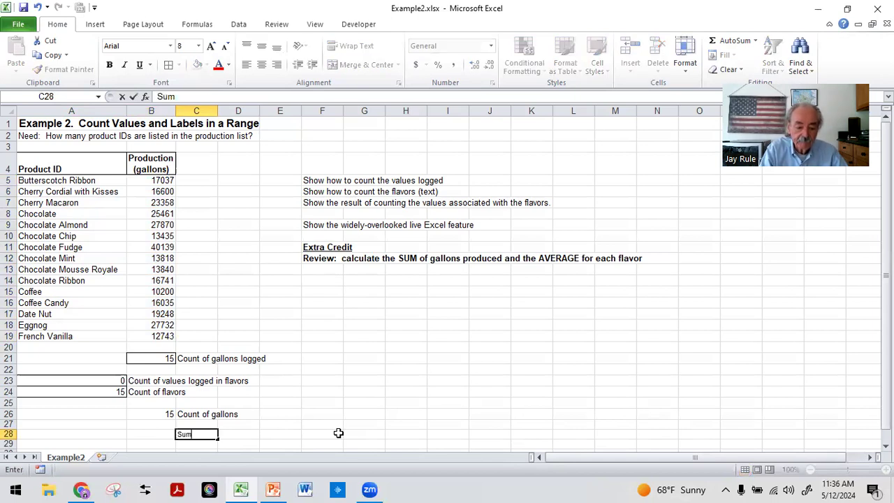
text( of ga)
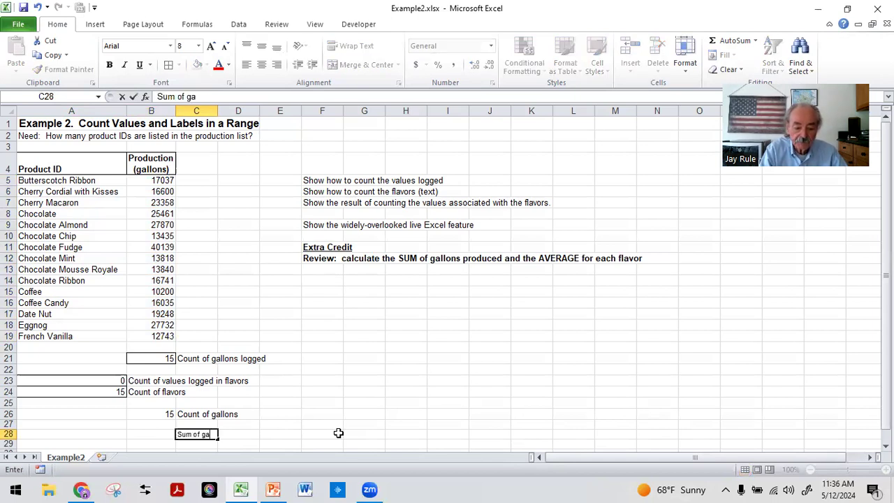
text(llon)
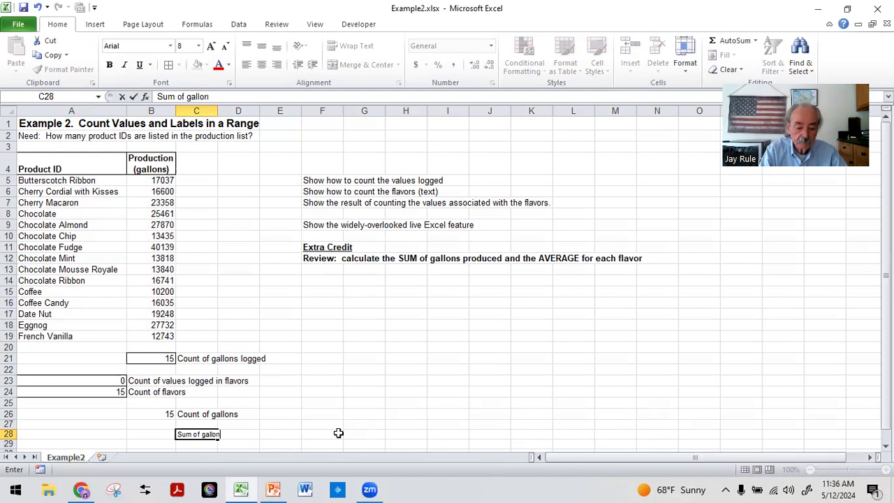
text(s produced)
key(Return)
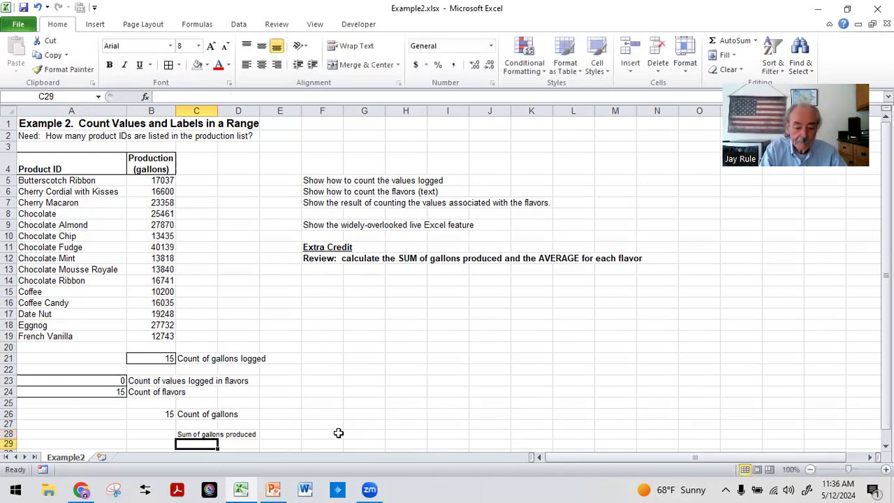
Enter the label "Average gallons produced for each flavor" in cell C29.
text(A)
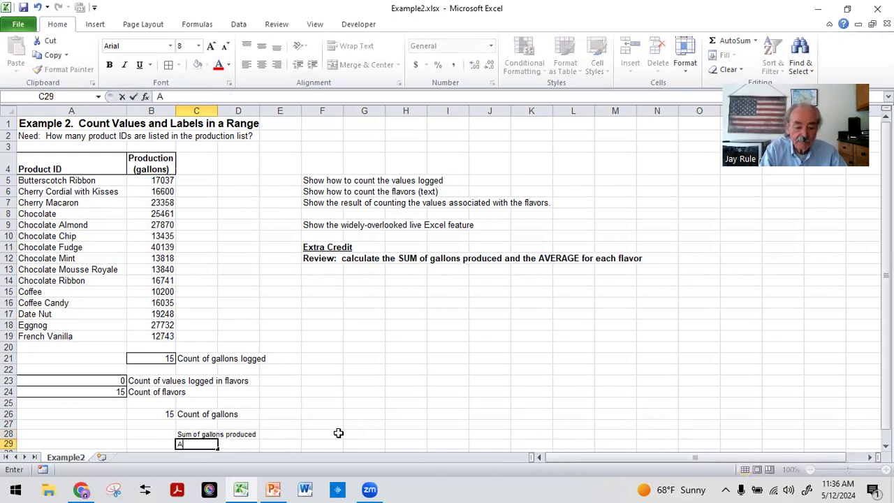
text(verage)
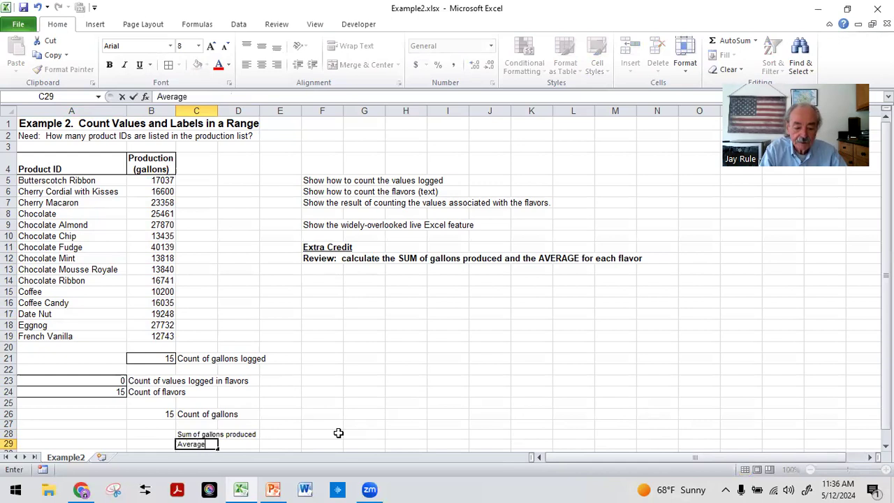
text( gallos)
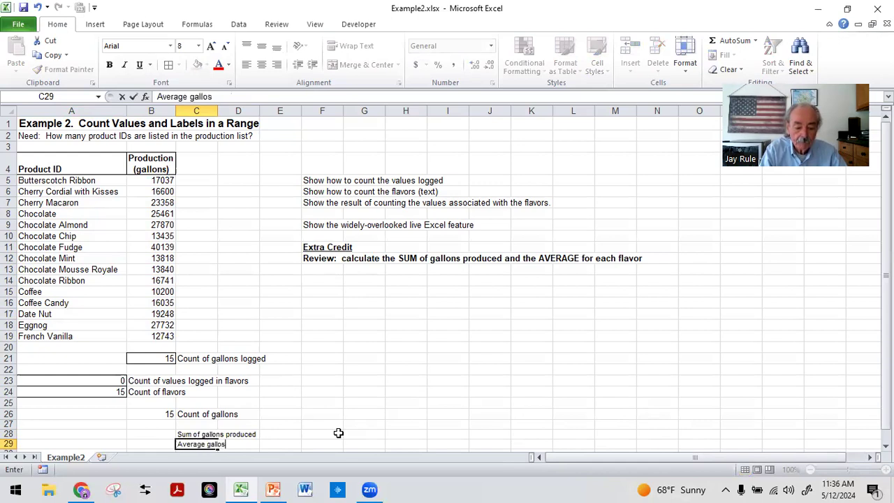
key(BackSpace)
text(ns produced for each flavor)
key(Return)
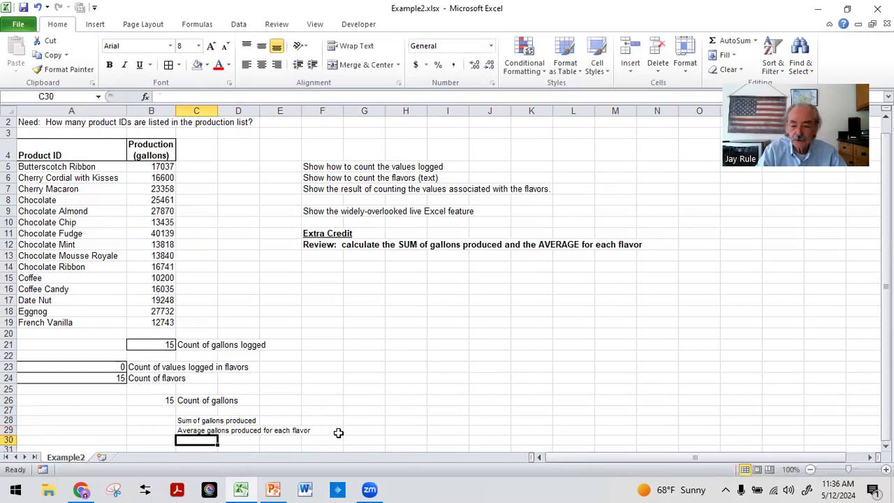
Total the production gallons in B28 with SUM over B5:B19, and compare it with the live sum of the selected range.
click(148, 418)
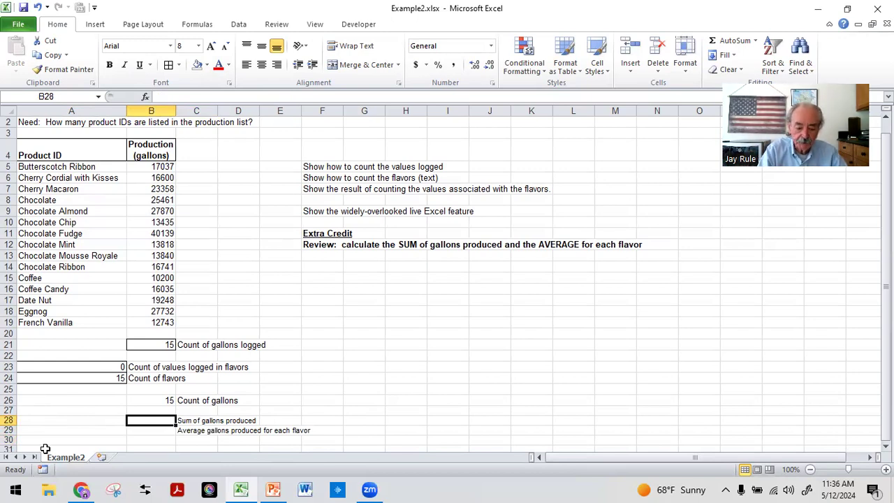
text(=)
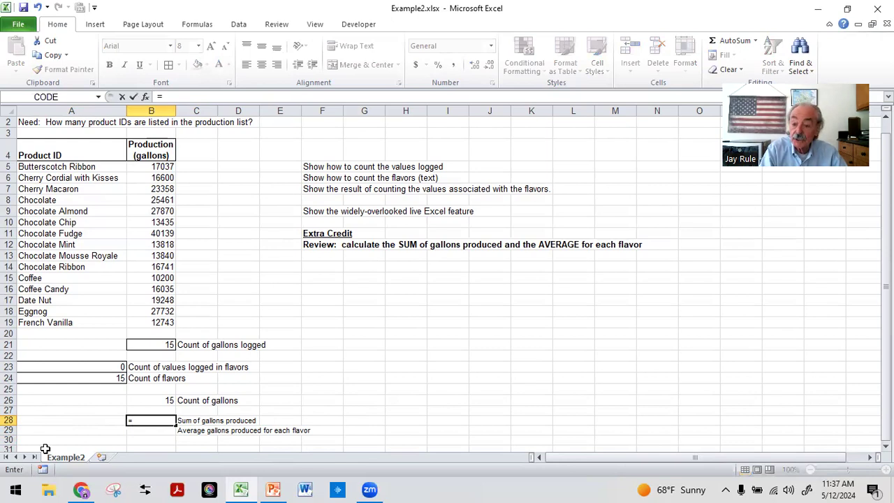
text(sum()
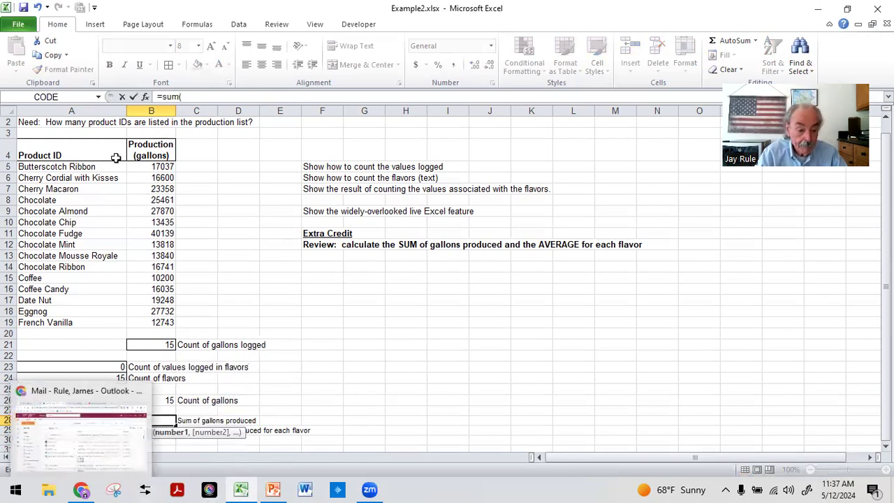
drag(141, 167, 146, 322)
key(Return)
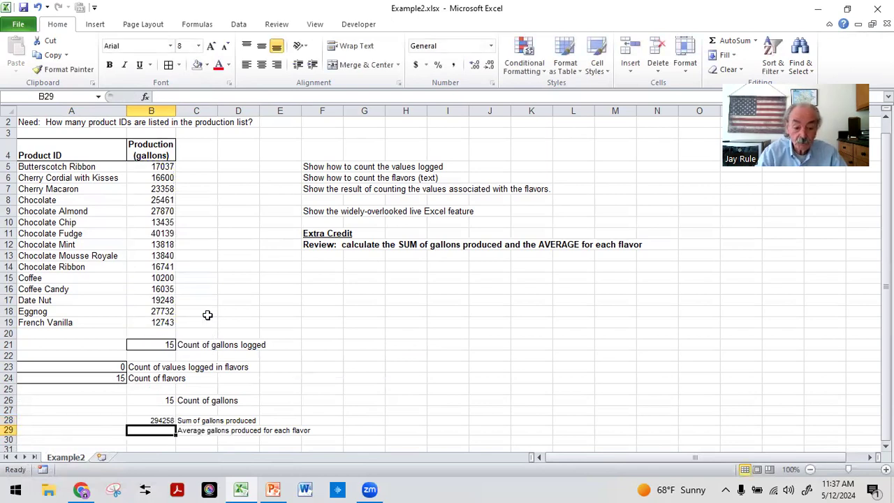
drag(152, 166, 152, 321)
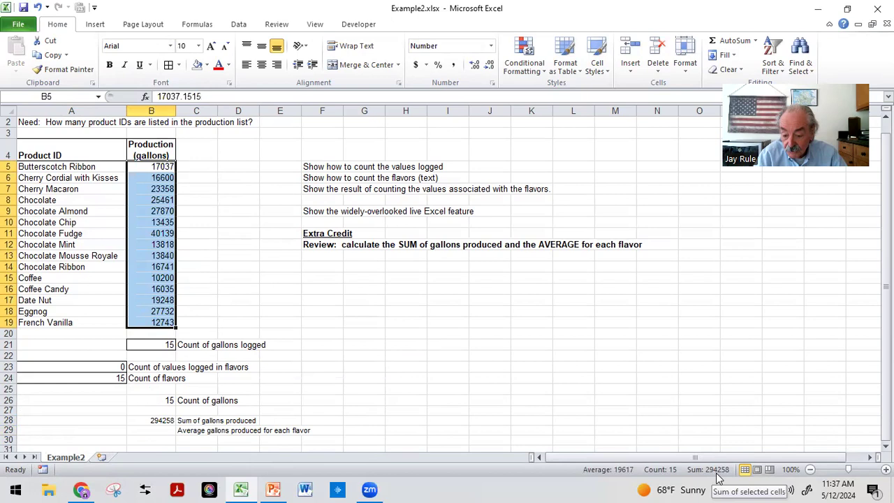
Calculate the average production in B29 with =AVERAGE(B5:B19), and compare it with the live average of the selected range.
click(162, 431)
text(=av)
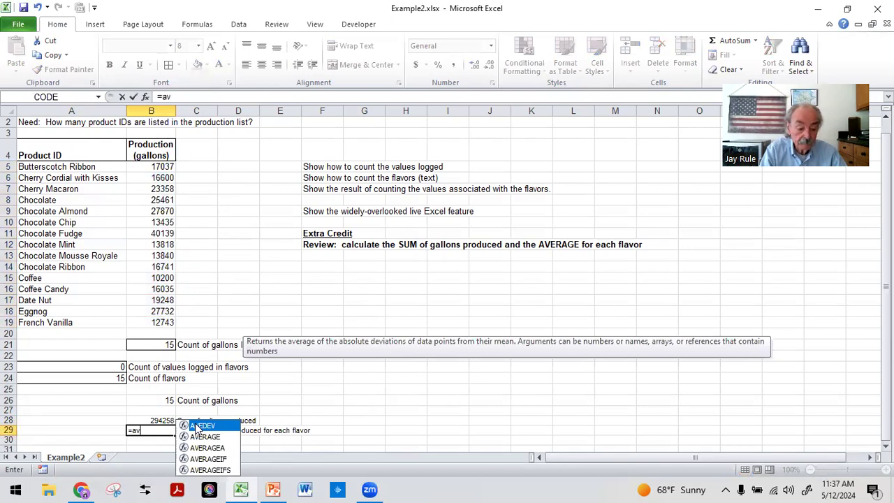
text(erage()
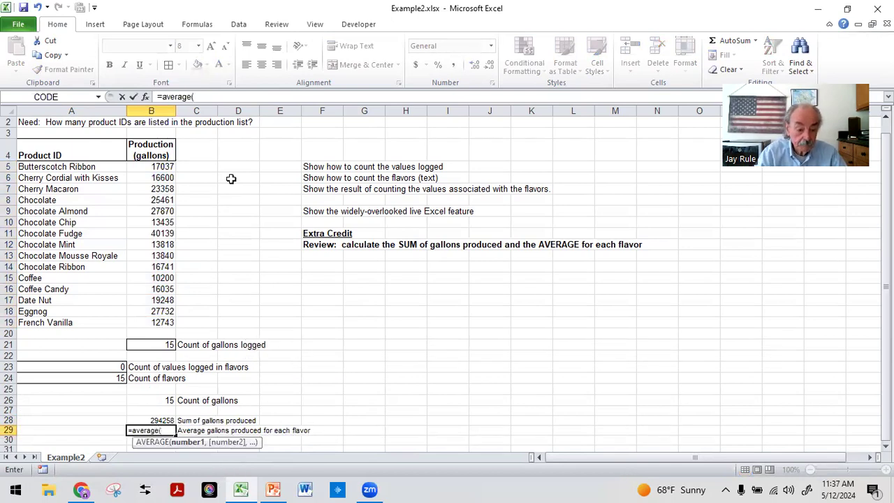
drag(162, 169, 153, 323)
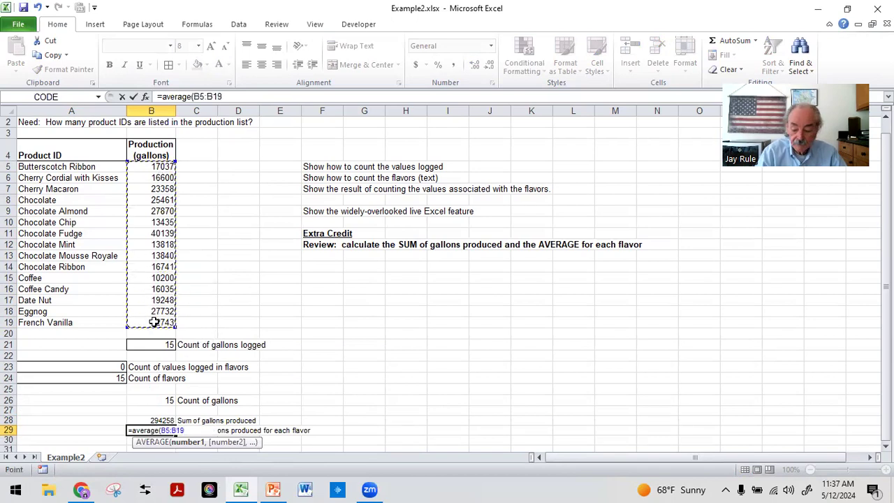
key(ctrl+Return)
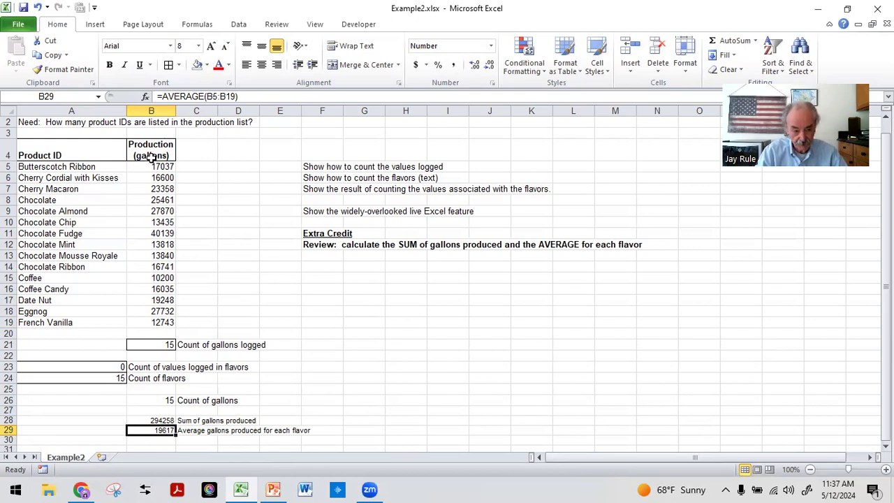
drag(155, 167, 145, 322)
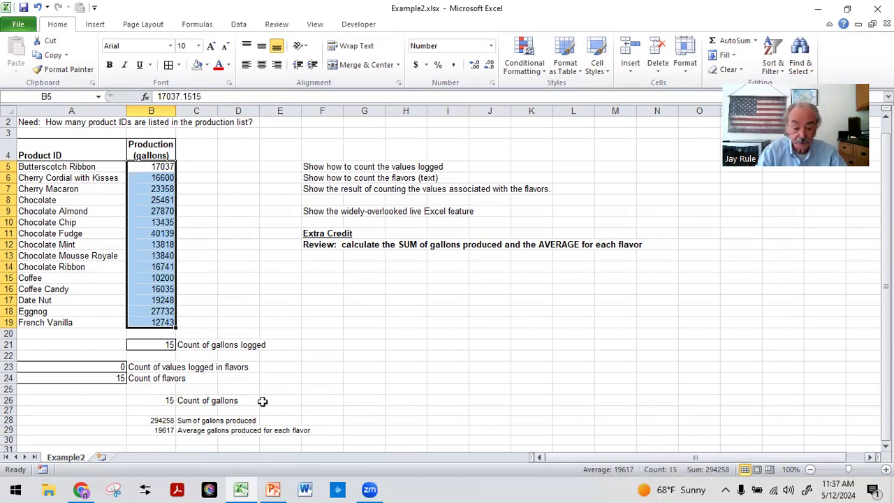
click(284, 388)
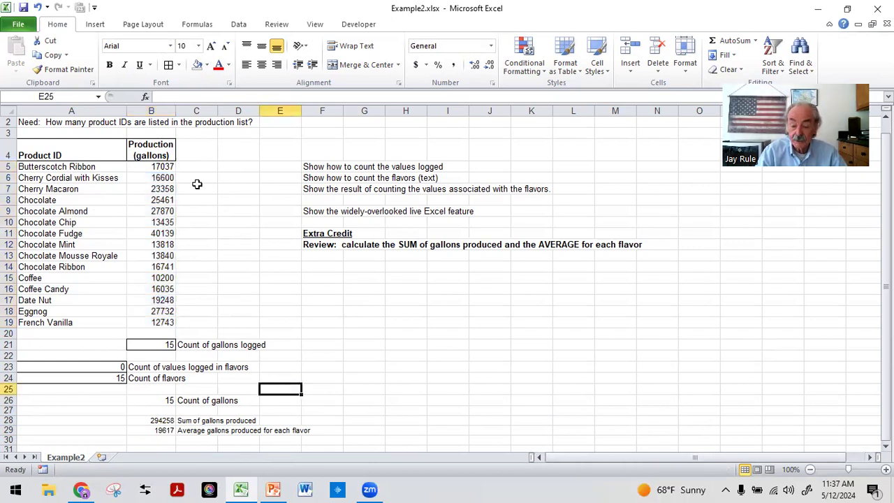
Switch to the PowerPoint presentation Excel035Counting.pptx, start the slide show from the current slide and advance to slide 6.
mouse_move(273, 489)
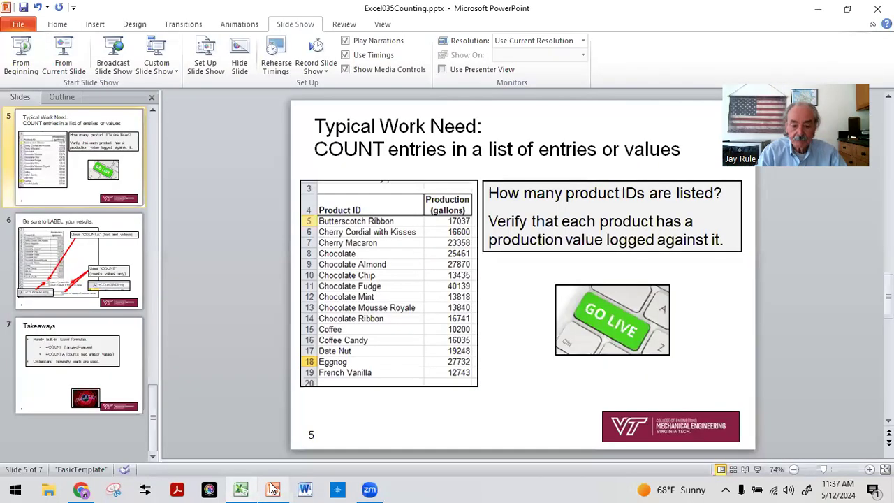
click(272, 489)
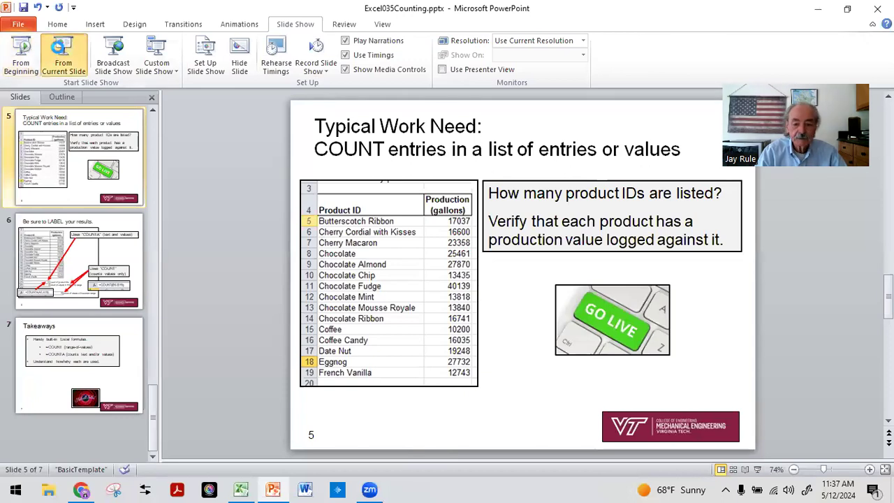
click(61, 57)
click(271, 196)
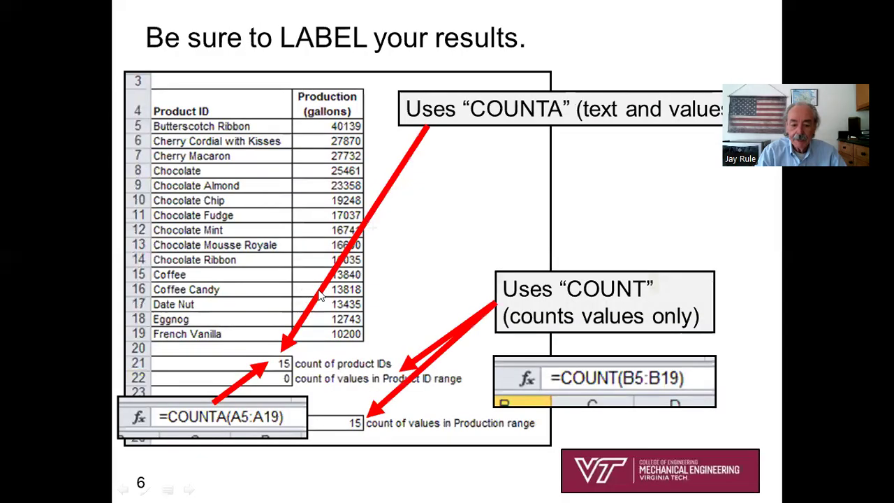